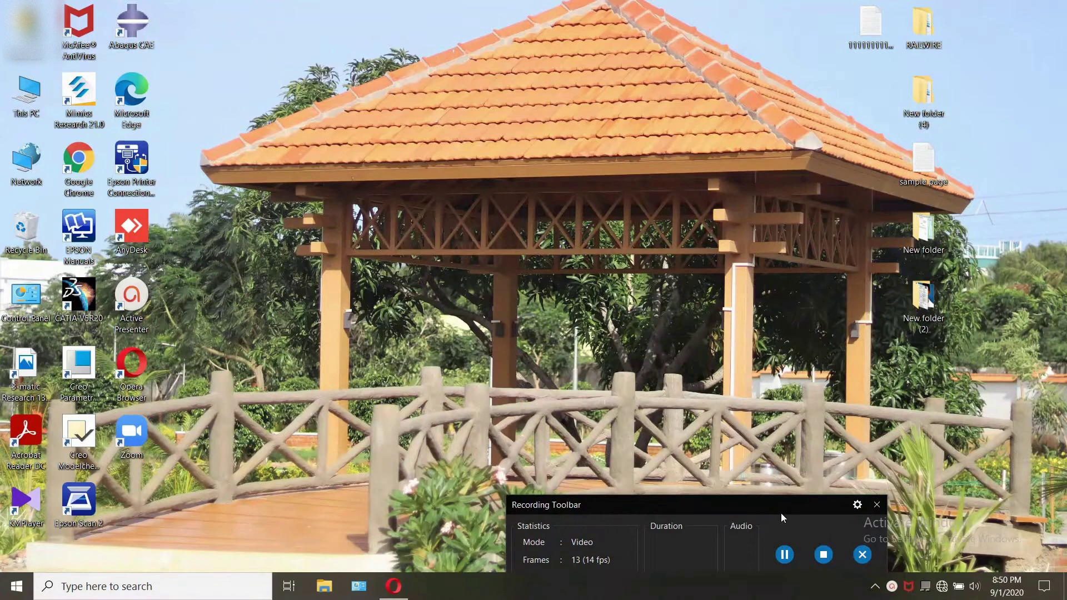
# Check the Windows network flyout: FTTH-E5A3 wired with no internet, Wi-Fi off
pyautogui.moveTo(778, 508); pyautogui.dragTo(742, 566)
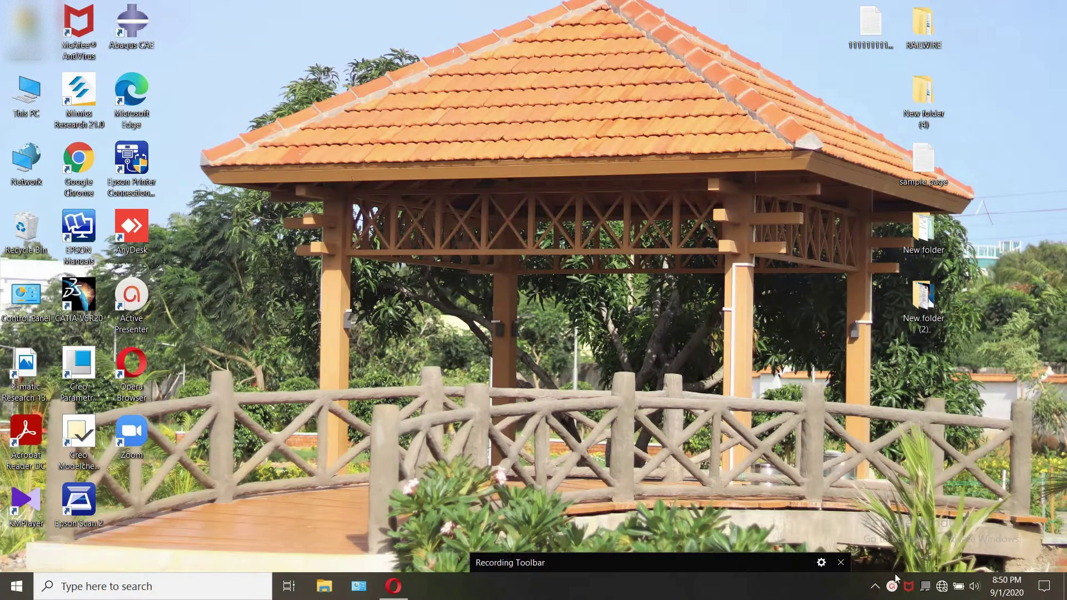
pyautogui.click(941, 587)
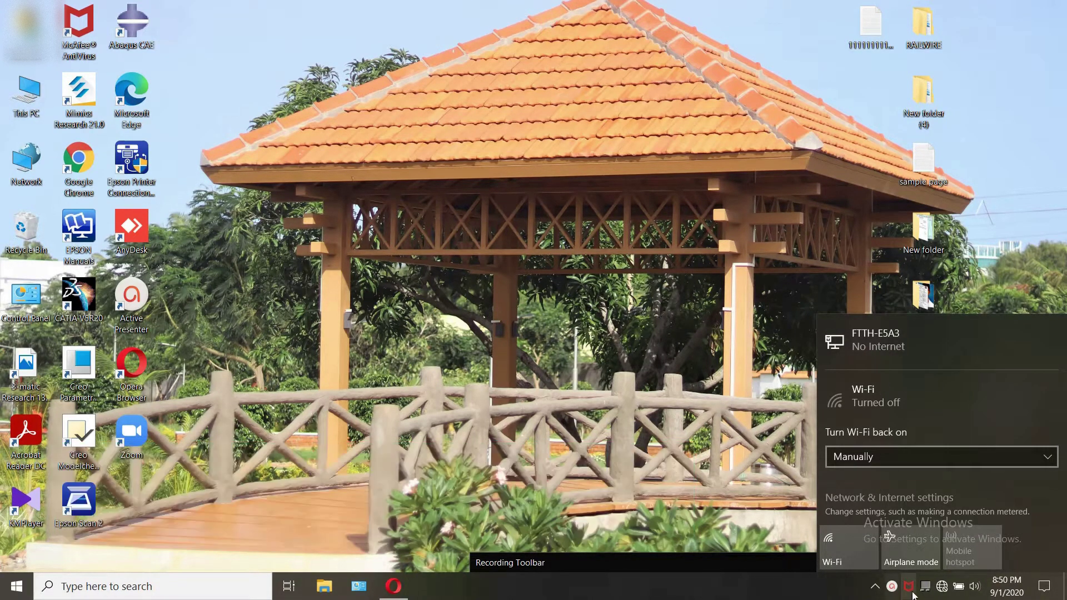
# Launch Opera and log in to the ONU admin at 192.168.1.1 with username and password
pyautogui.click(461, 535)
pyautogui.click(395, 586)
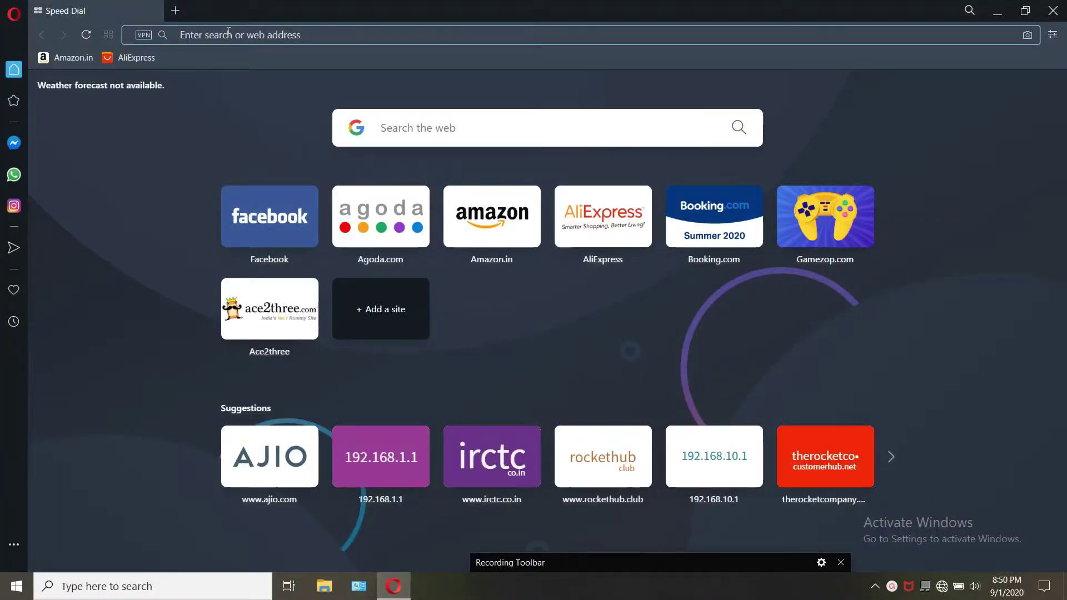
pyautogui.write('192.168.1.1')
pyautogui.press('Return')
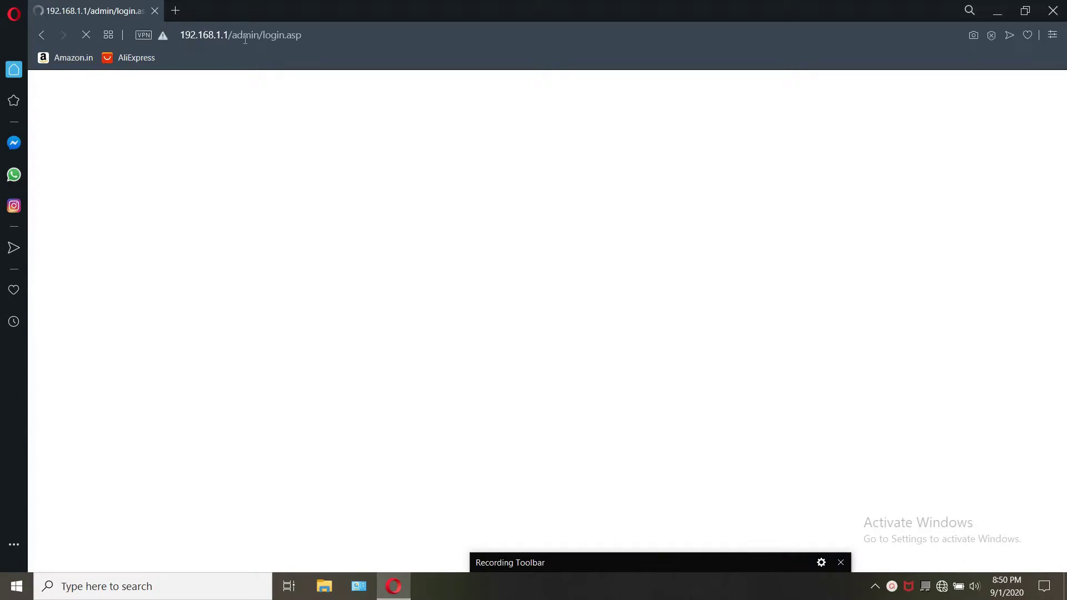
pyautogui.click(631, 304)
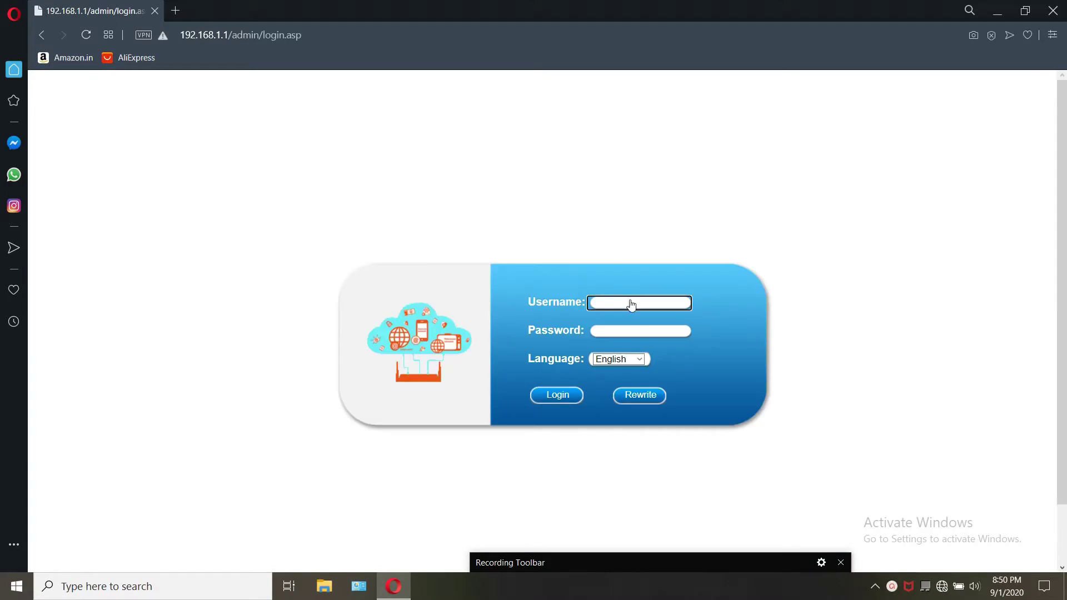
pyautogui.click(611, 334)
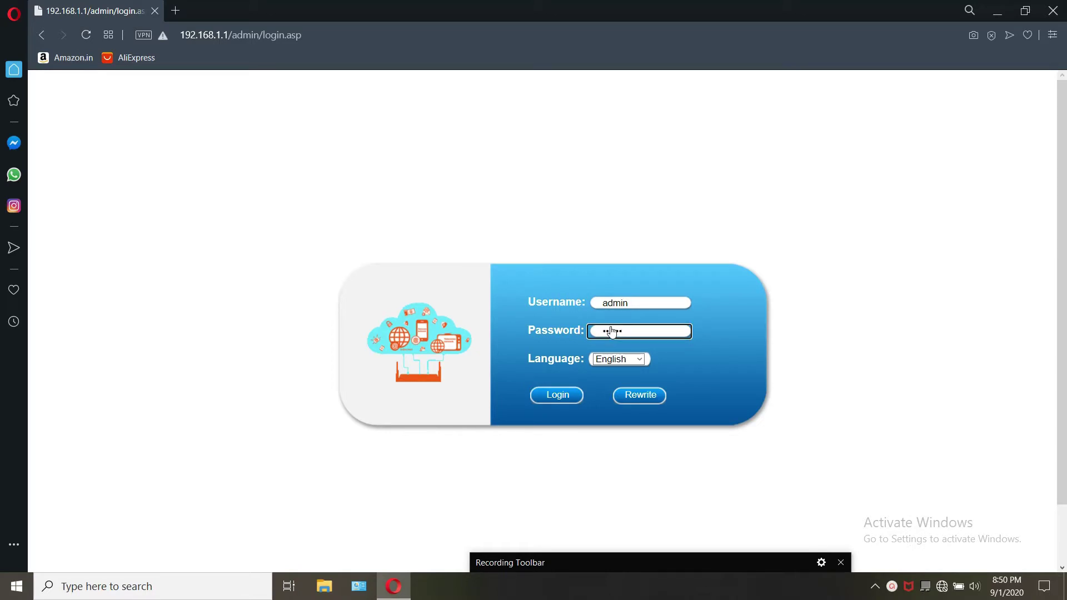
pyautogui.click(575, 392)
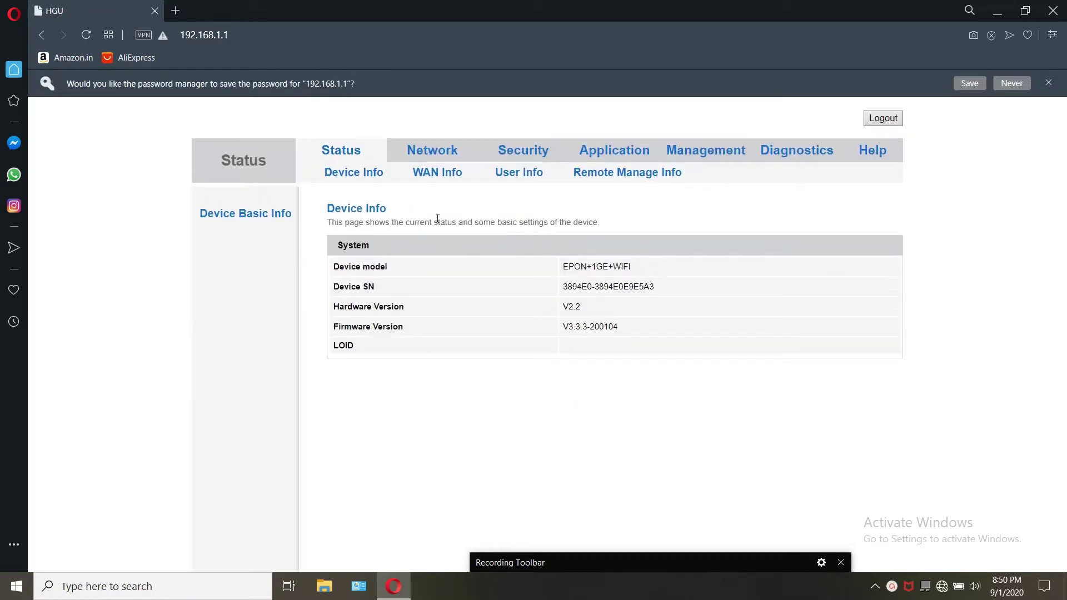
# Preview WAN status and Route mode options, ending on the Add New WAN form
pyautogui.click(432, 173)
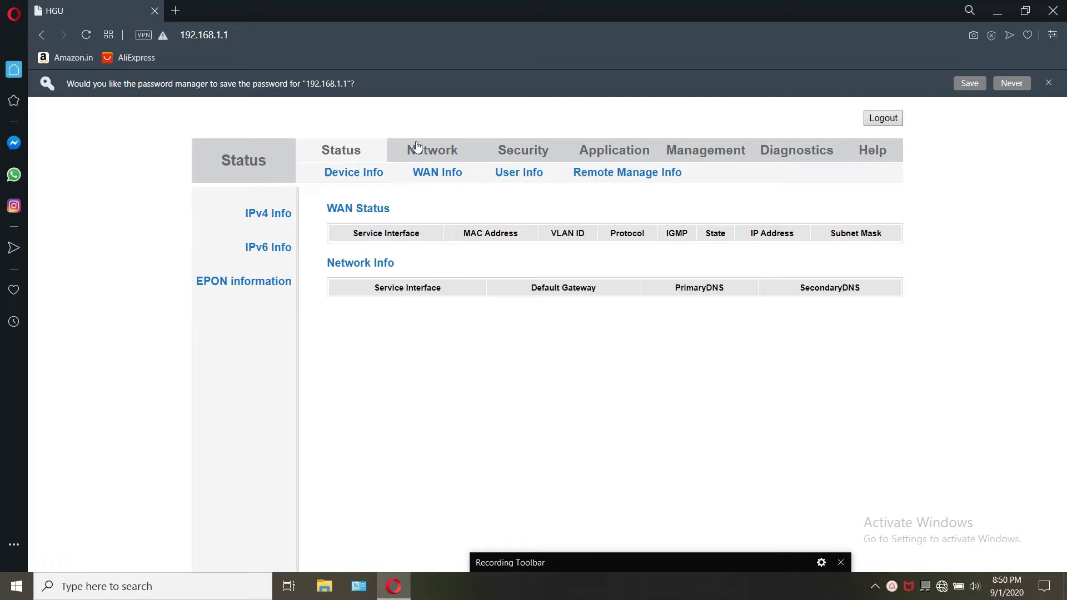
pyautogui.click(432, 150)
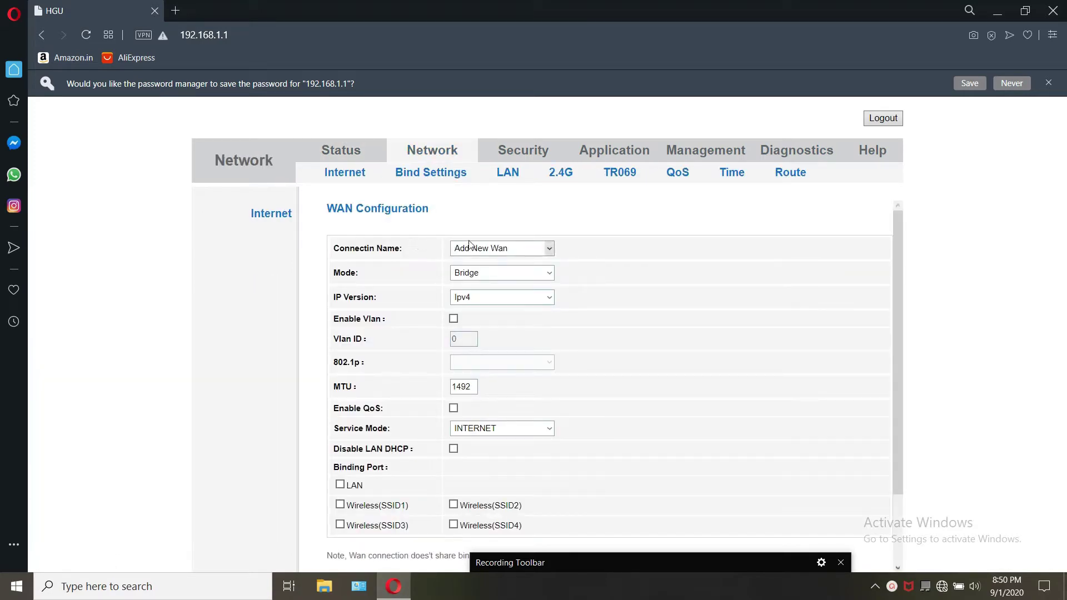
pyautogui.click(503, 273)
pyautogui.click(484, 291)
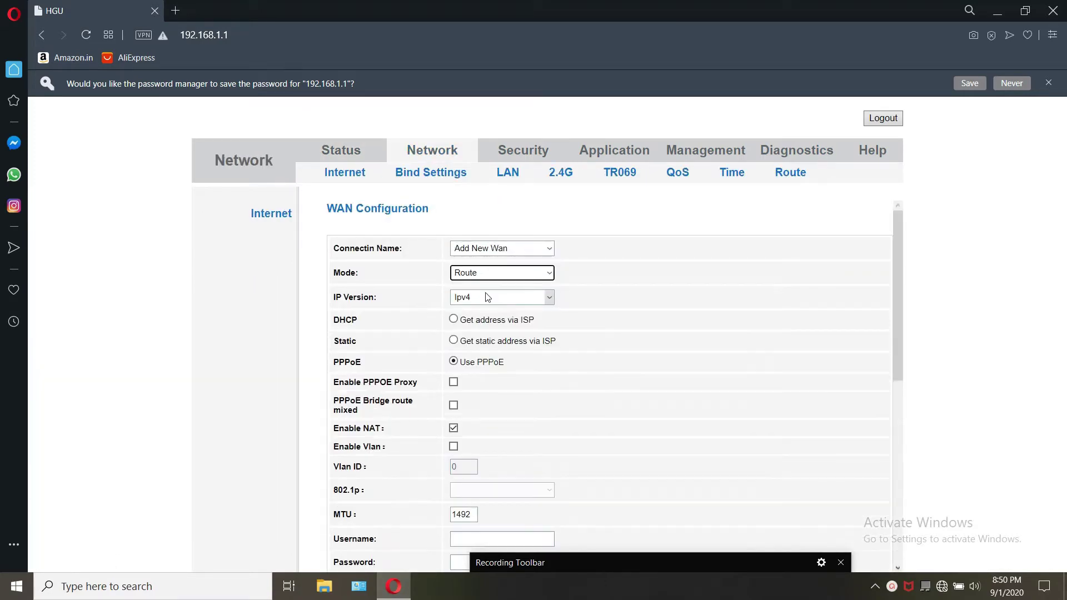
pyautogui.scroll(-1, 488, 297)
pyautogui.click(502, 228)
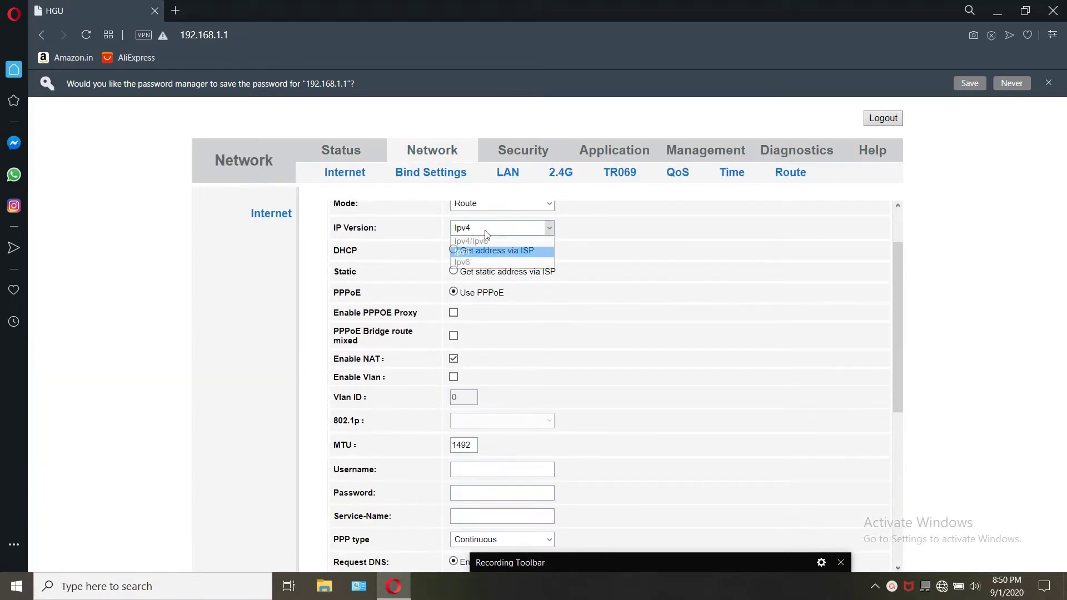
pyautogui.click(357, 152)
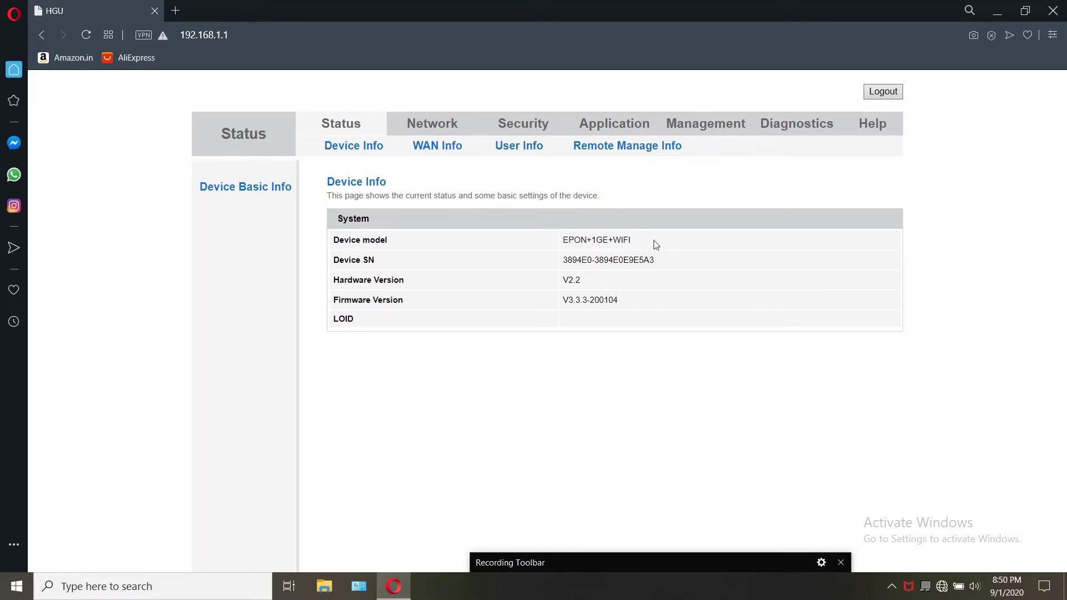
pyautogui.click(432, 124)
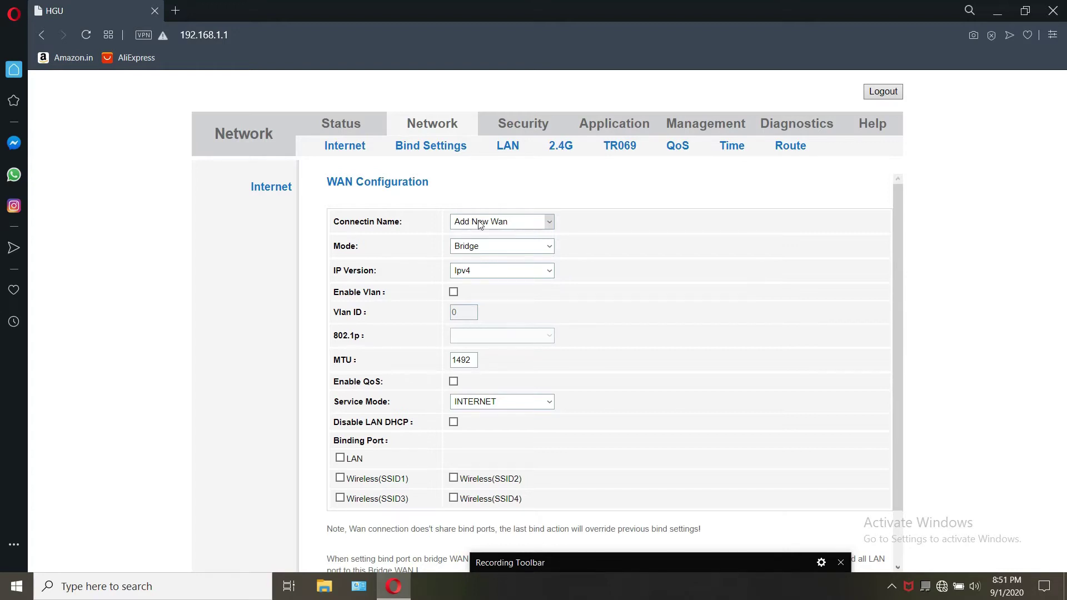
# Switch the new WAN connection's mode to Route, keeping IPv4 with PPPoE
pyautogui.click(478, 221)
pyautogui.click(501, 246)
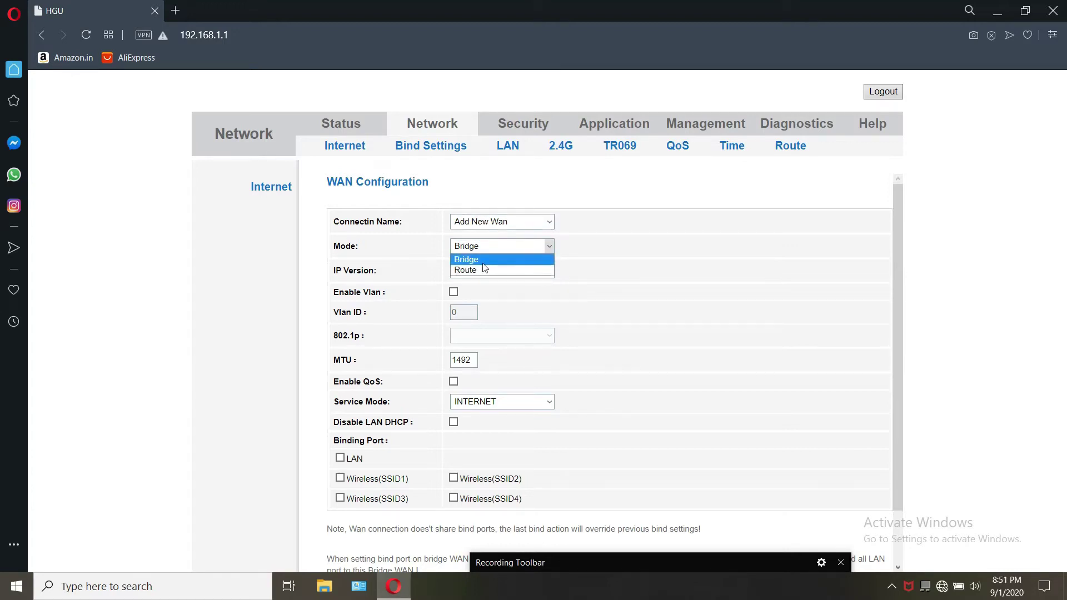
pyautogui.click(483, 269)
pyautogui.click(477, 283)
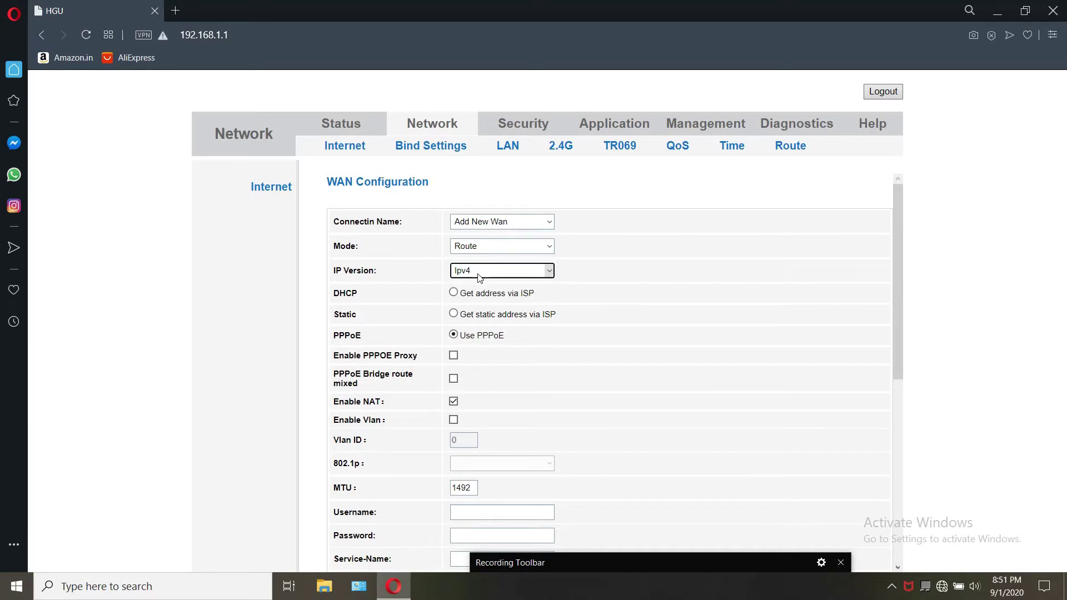
pyautogui.scroll(-1, 478, 279)
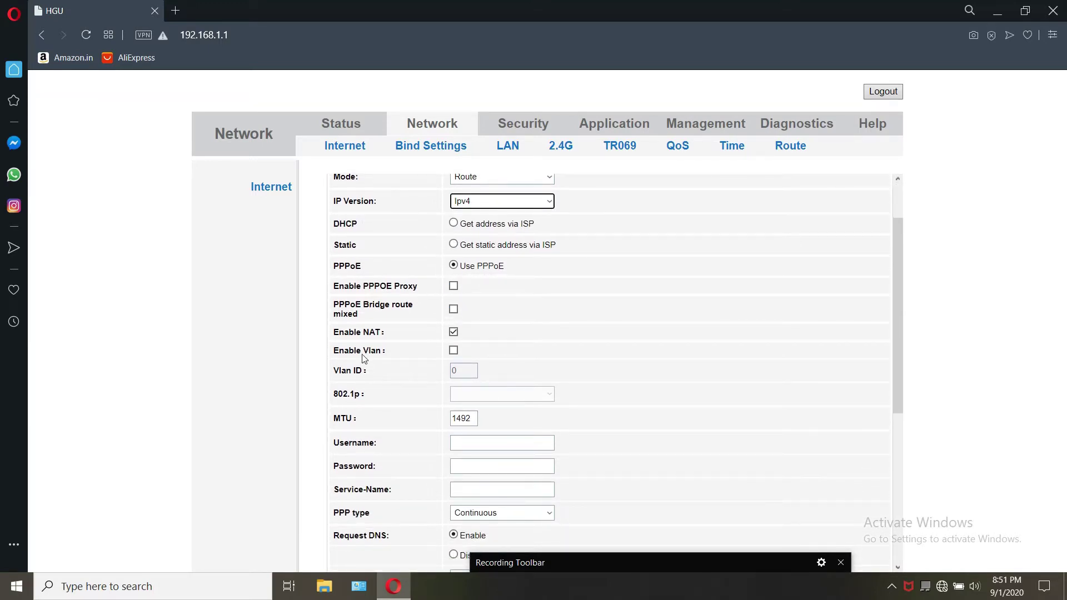
pyautogui.scroll(-1, 367, 358)
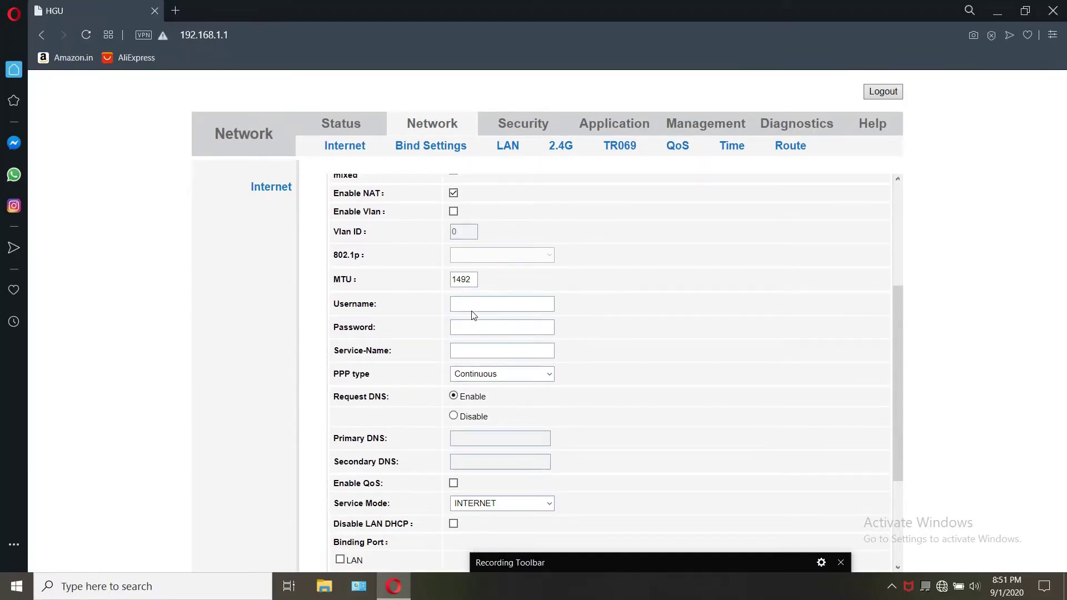
# Enter the PPPoE username and password and choose service name RAILWIRE_BB
pyautogui.click(475, 304)
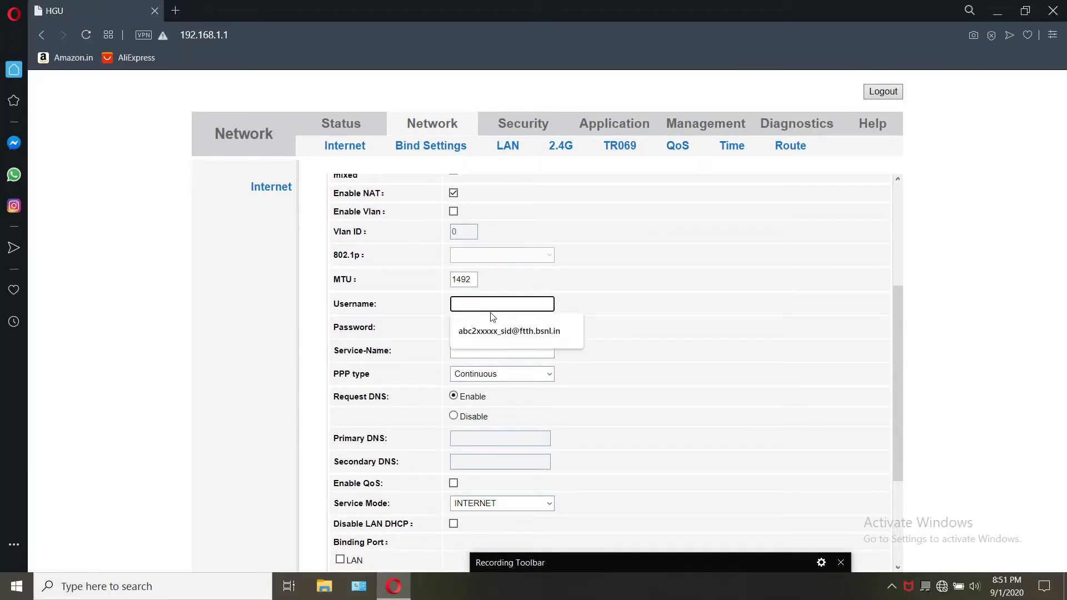
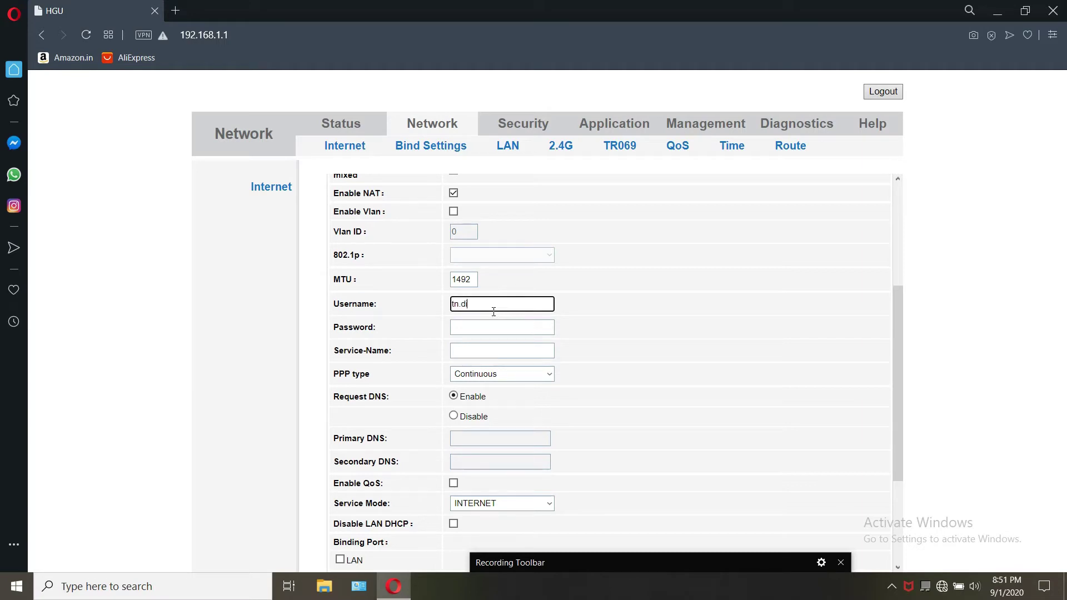
pyautogui.click(491, 326)
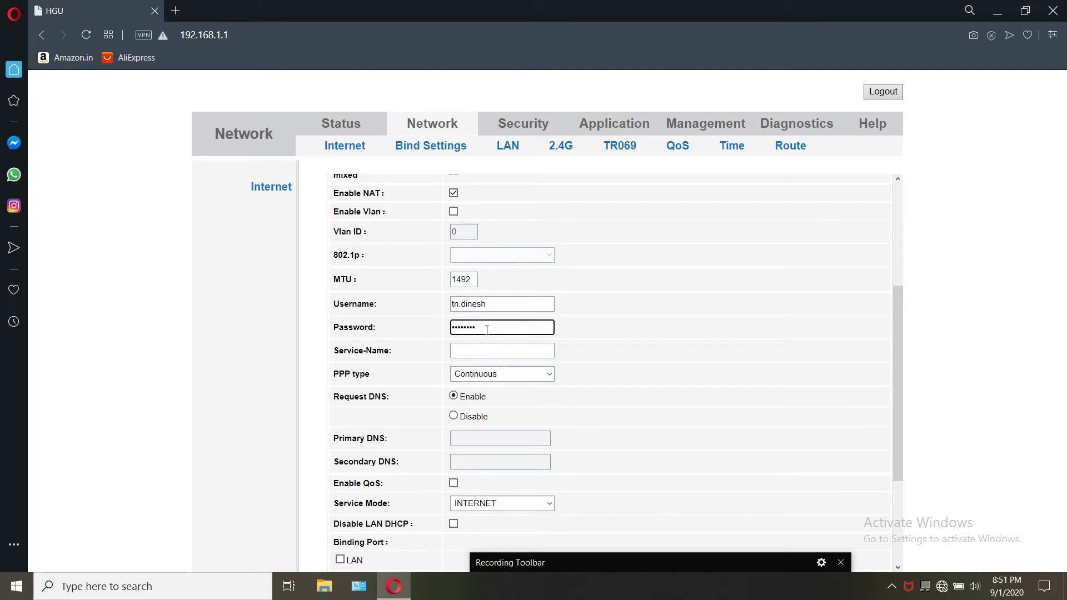
pyautogui.click(501, 350)
pyautogui.click(501, 399)
pyautogui.scroll(-2, 497, 344)
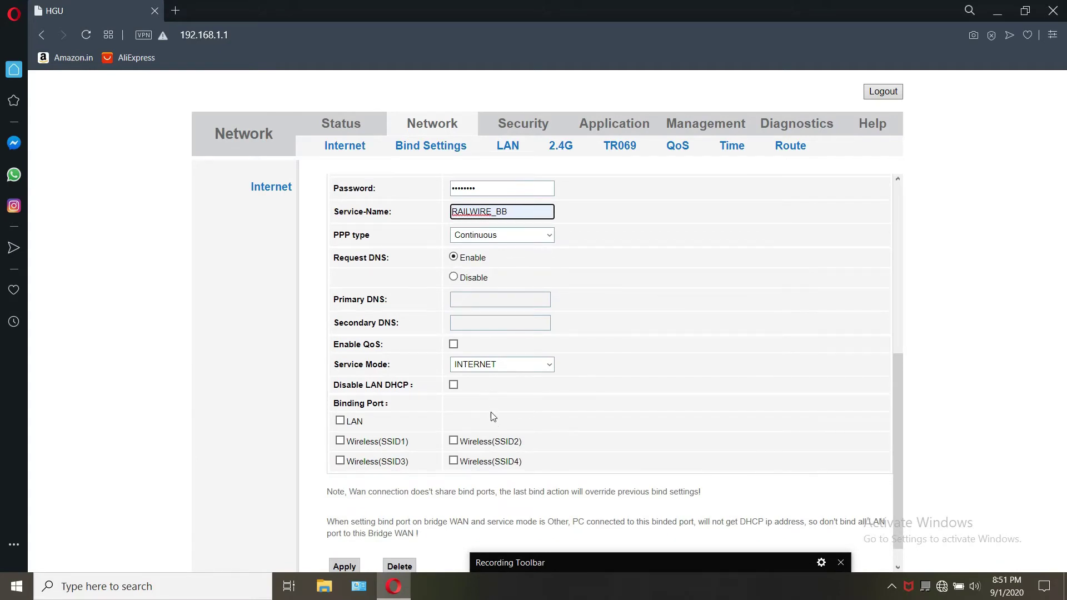
# Bind LAN and Wireless SSID1–SSID4 to the connection and apply
pyautogui.click(340, 421)
pyautogui.click(340, 441)
pyautogui.click(340, 460)
pyautogui.click(454, 441)
pyautogui.click(454, 461)
pyautogui.scroll(-1, 438, 463)
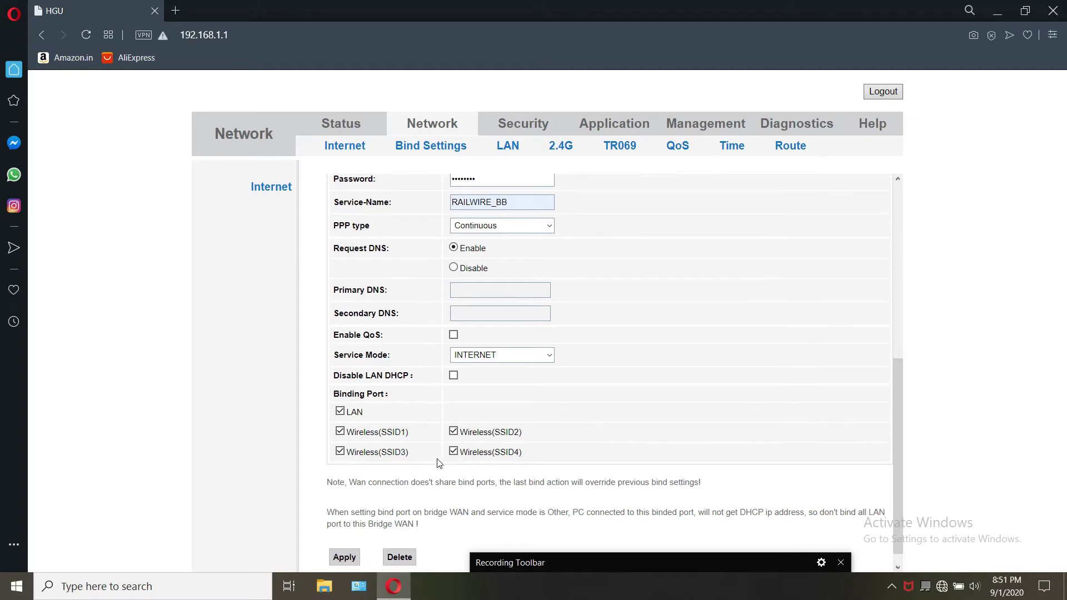
pyautogui.click(344, 541)
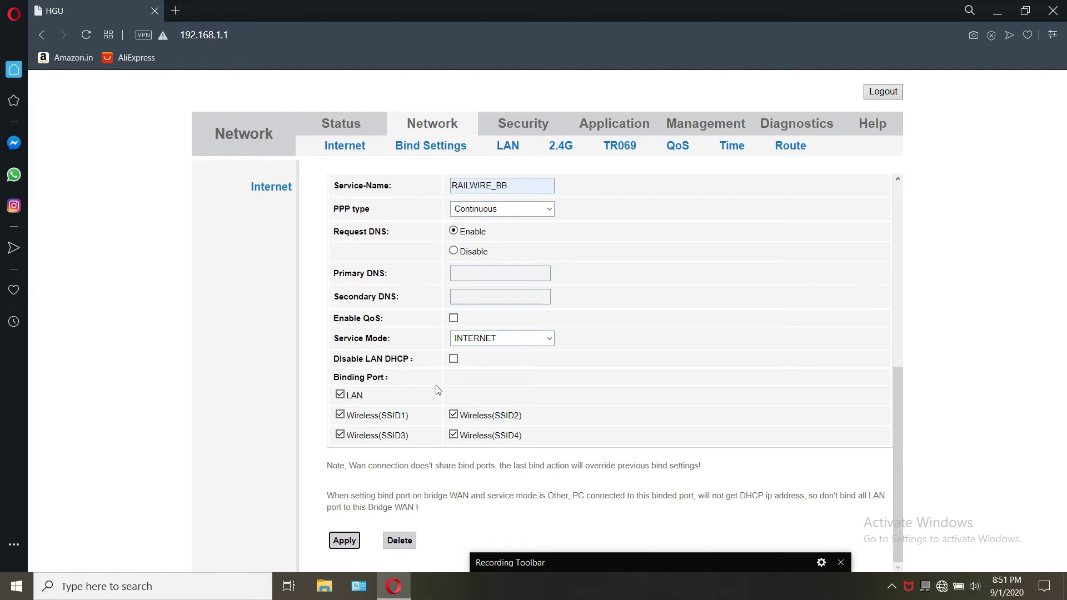
pyautogui.click(348, 542)
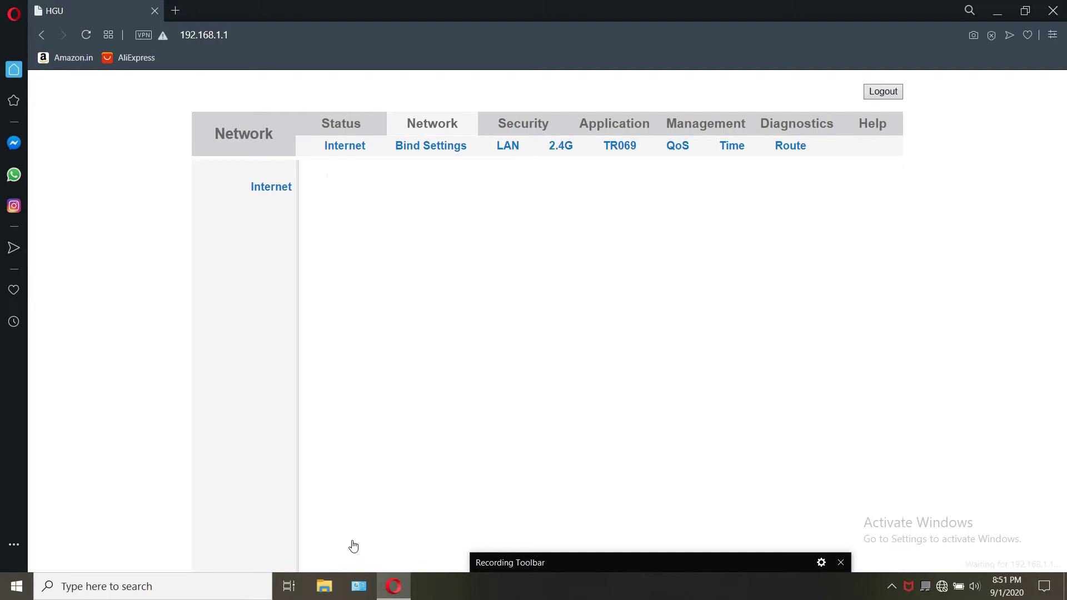
# Review WAN, IPv6 and EPON status: the PPPoE WAN is down and EPON unregistered
pyautogui.click(341, 124)
pyautogui.click(430, 146)
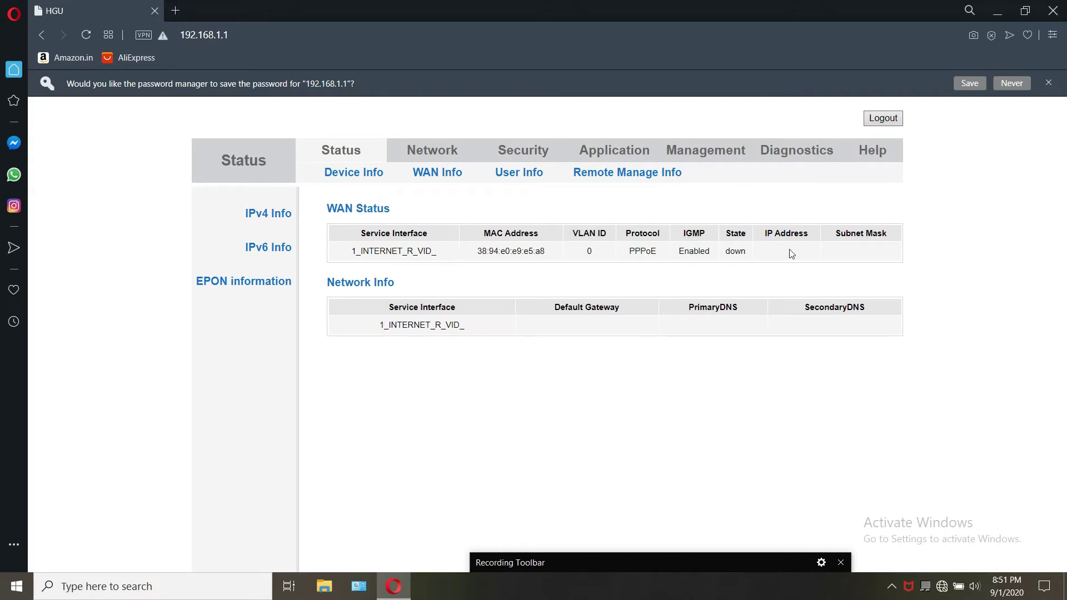
pyautogui.click(269, 247)
pyautogui.click(266, 283)
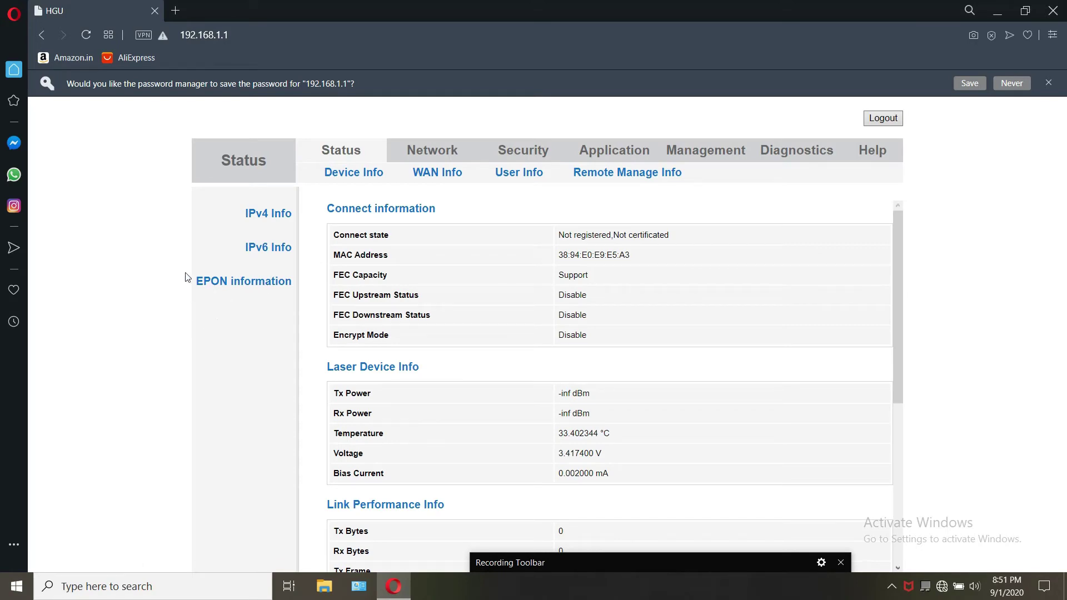
pyautogui.click(437, 172)
pyautogui.click(431, 150)
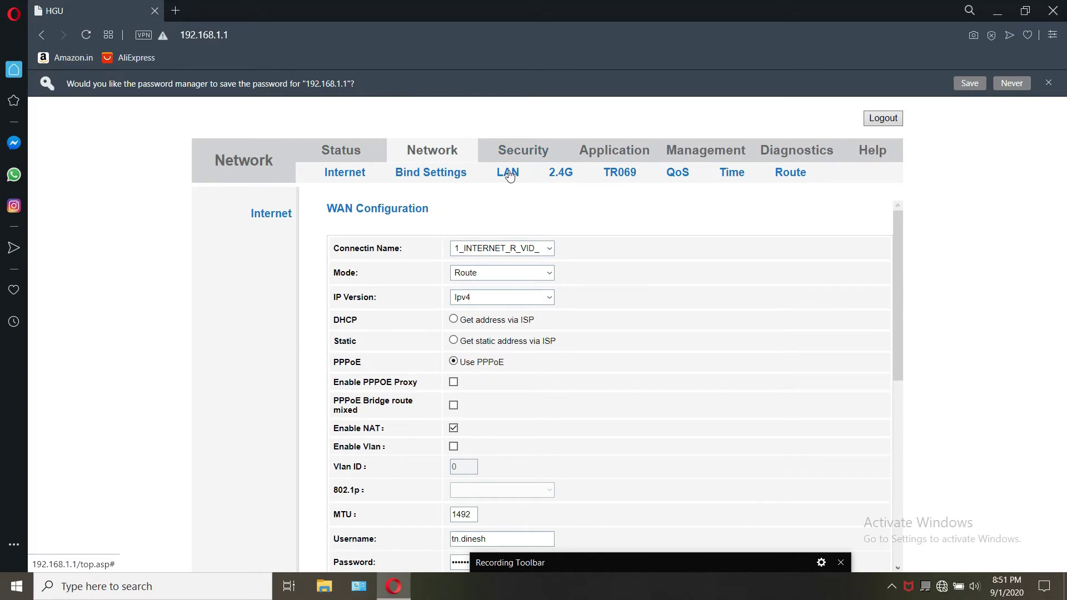
pyautogui.click(508, 173)
pyautogui.click(560, 172)
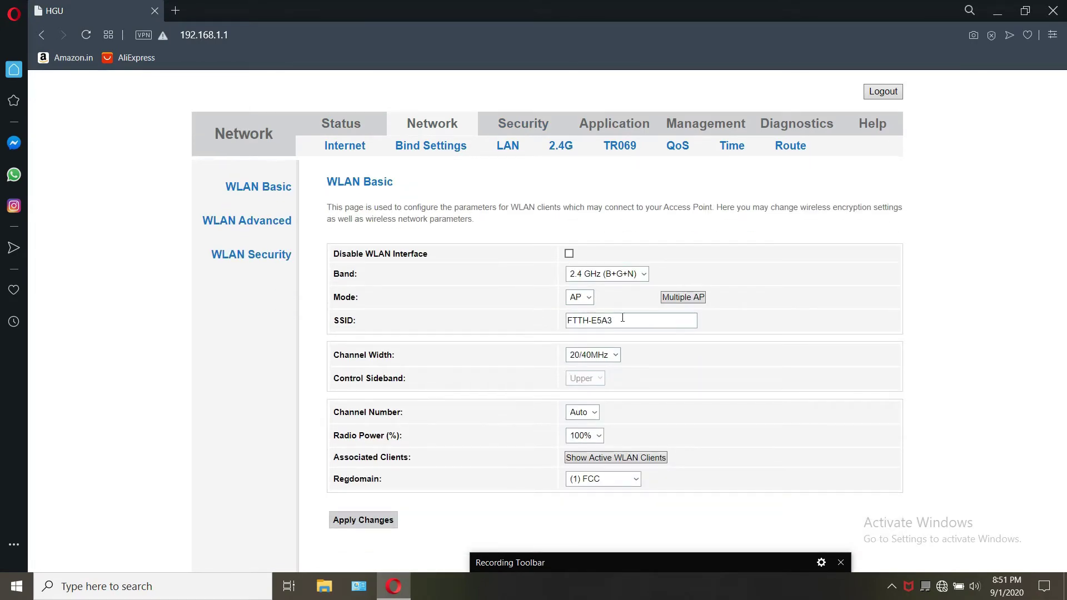
pyautogui.moveTo(590, 320); pyautogui.dragTo(622, 320)
pyautogui.hotkey('ctrl', 'a')
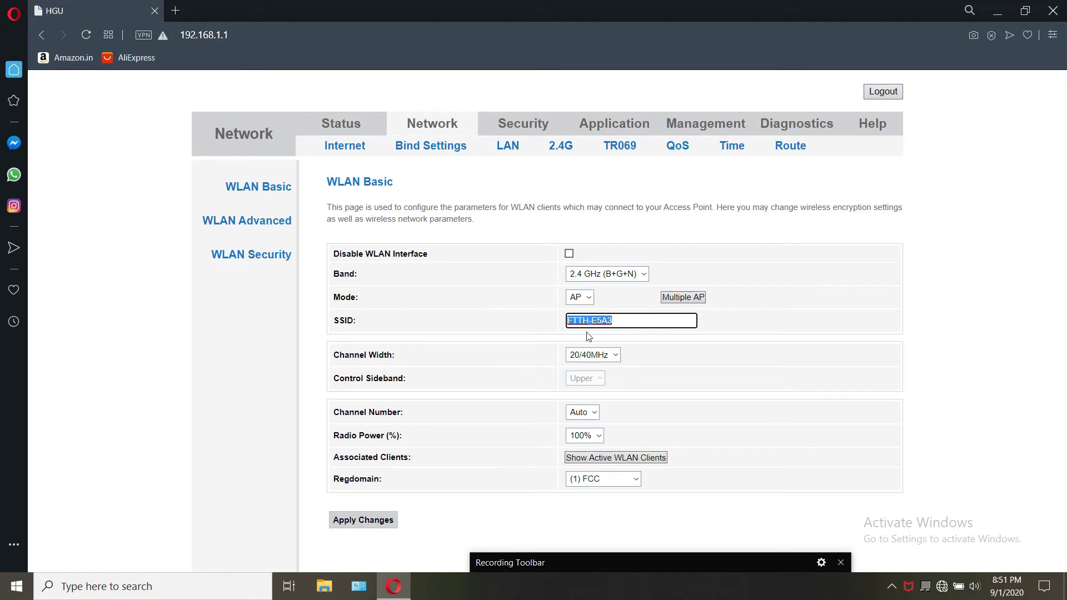
pyautogui.click(247, 220)
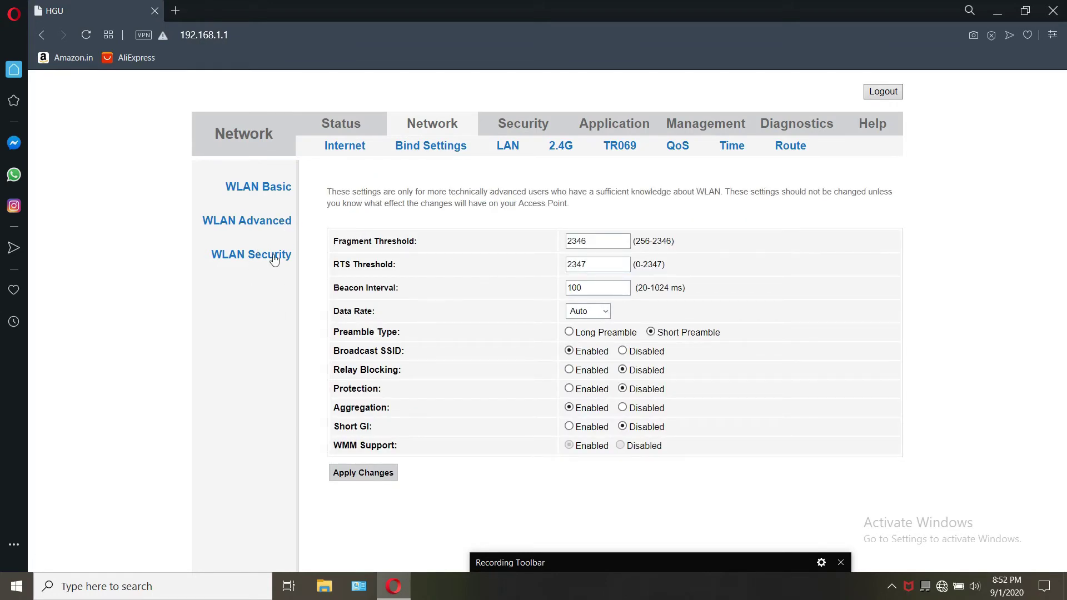
pyautogui.click(251, 255)
pyautogui.doubleClick(610, 407)
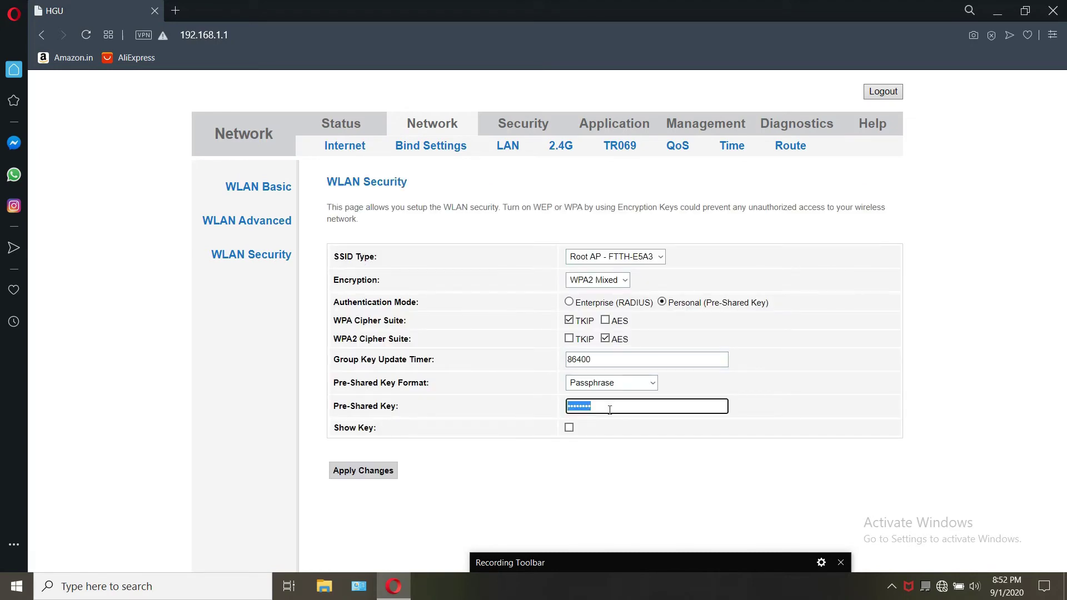
pyautogui.click(569, 428)
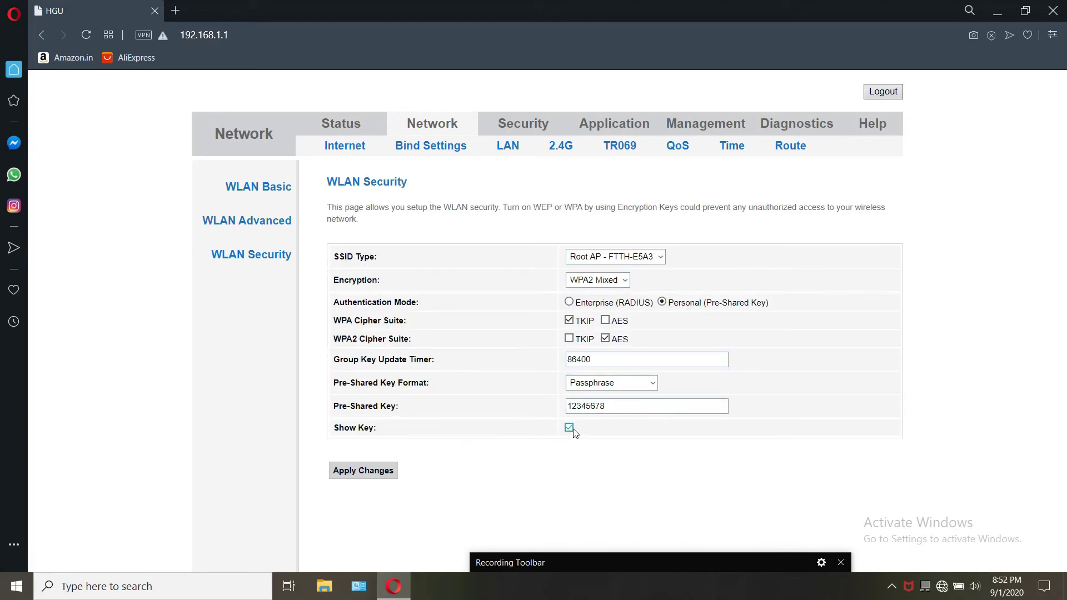
pyautogui.click(617, 406)
pyautogui.doubleClick(572, 406)
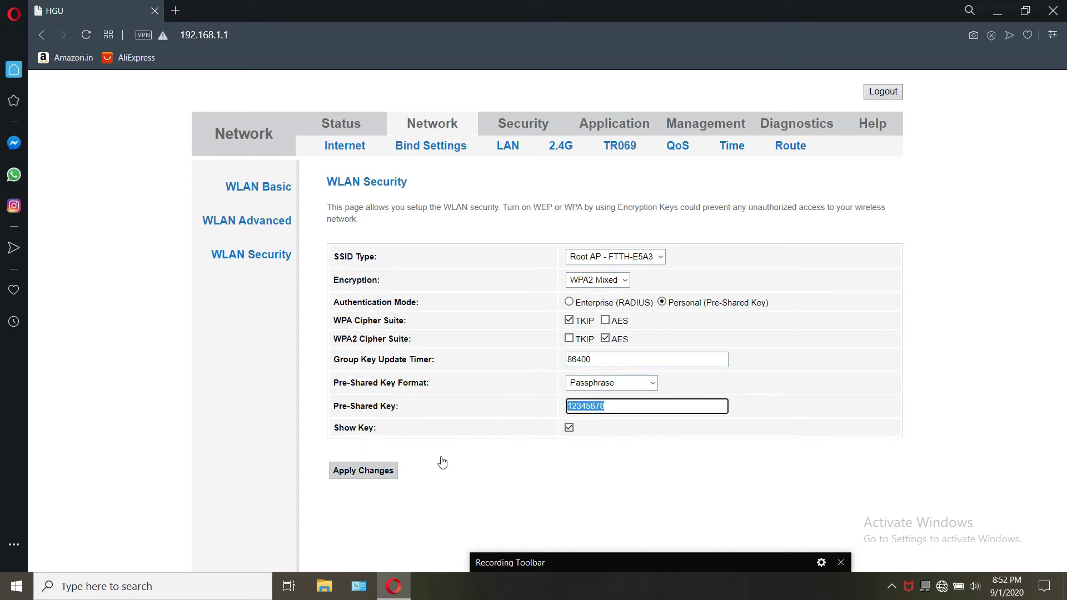
pyautogui.click(560, 146)
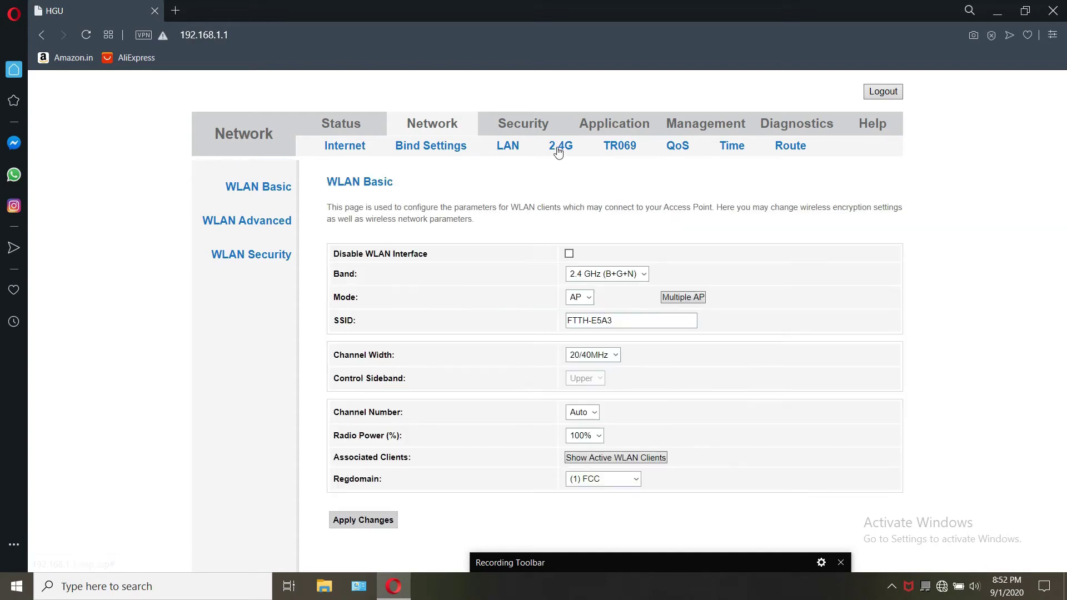
# Set Network > Time zone to Chennai, Kolkata, Mumbai, New Delhi (GMT+05:30)
pyautogui.click(733, 146)
pyautogui.click(603, 250)
pyautogui.scroll(2, 624, 334)
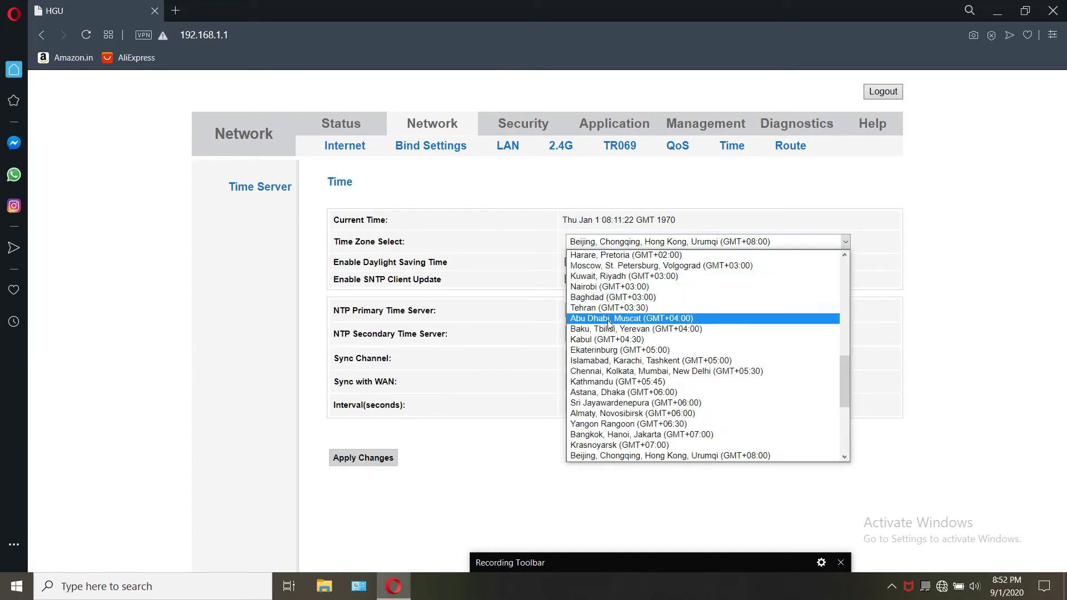
pyautogui.scroll(-3, 626, 400)
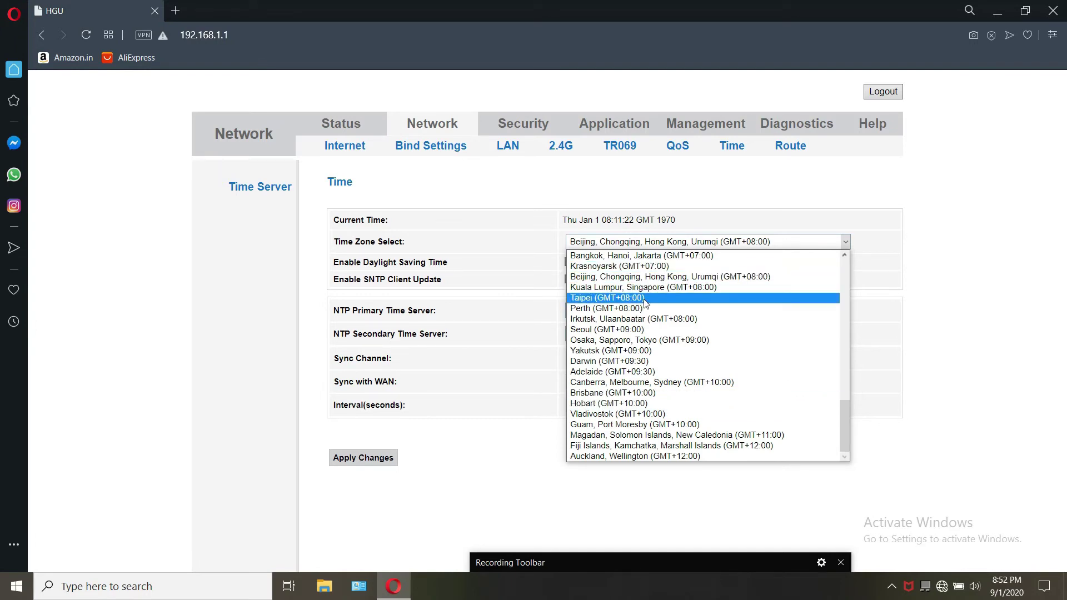
pyautogui.scroll(3, 647, 314)
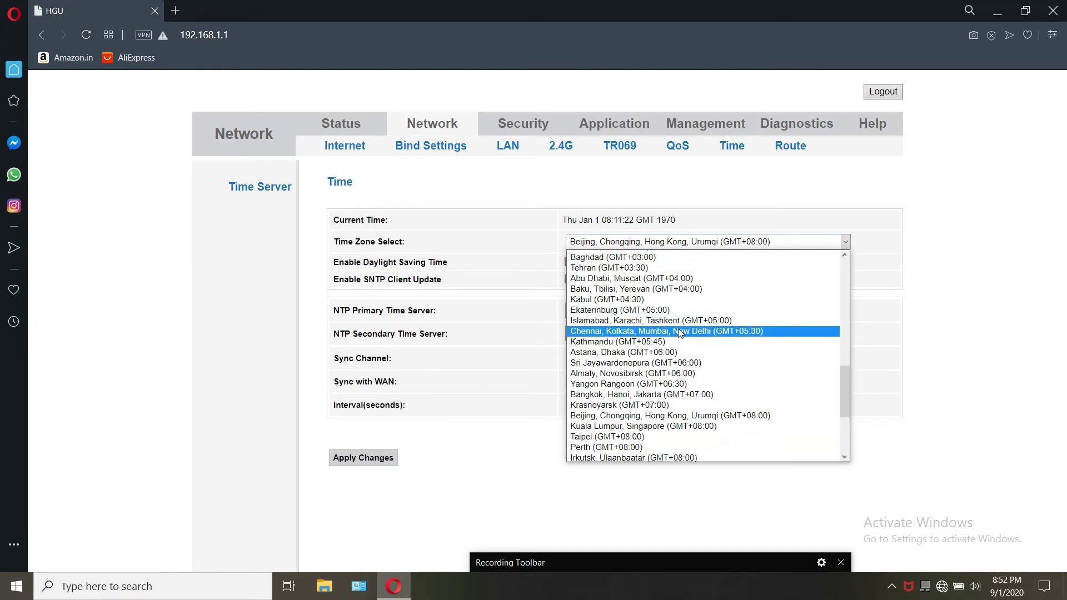
pyautogui.click(646, 332)
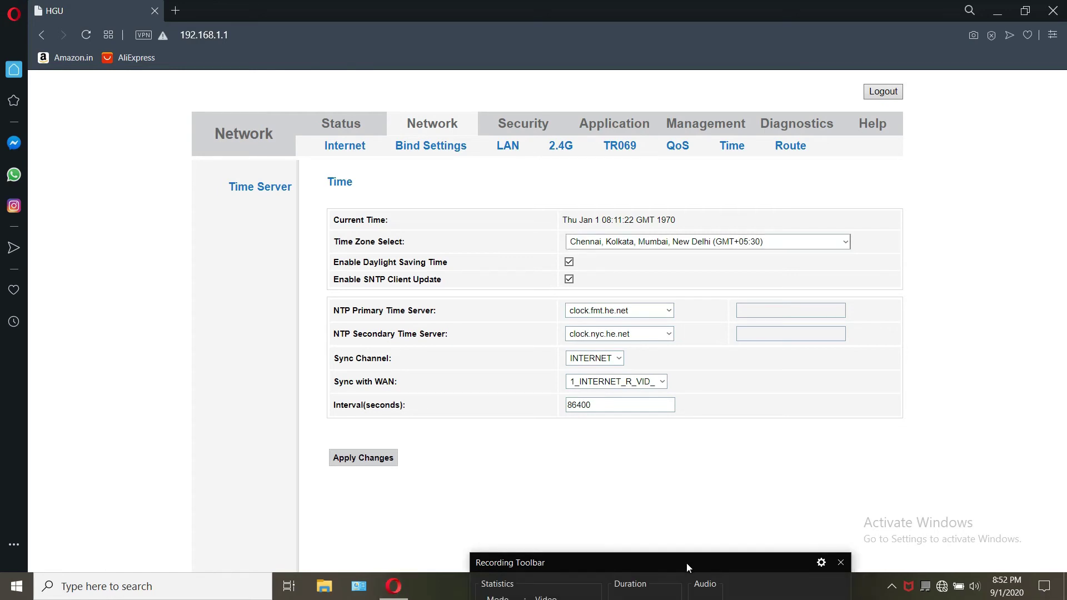
pyautogui.moveTo(687, 563); pyautogui.dragTo(688, 555)
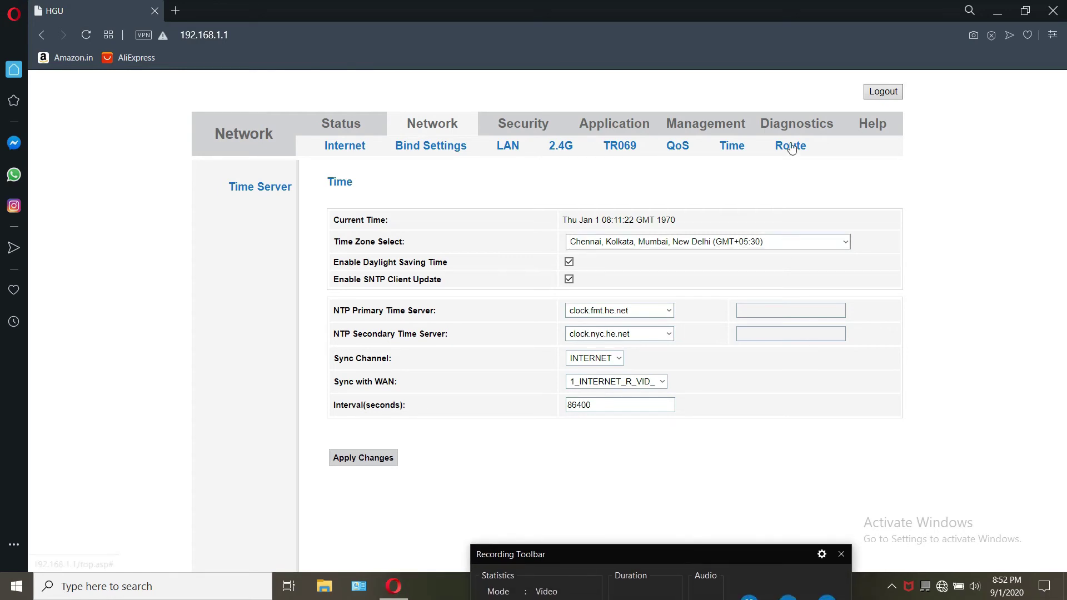
# Enter 8.8.8.8 as the destination on the Diagnostics PING Test page
pyautogui.click(792, 123)
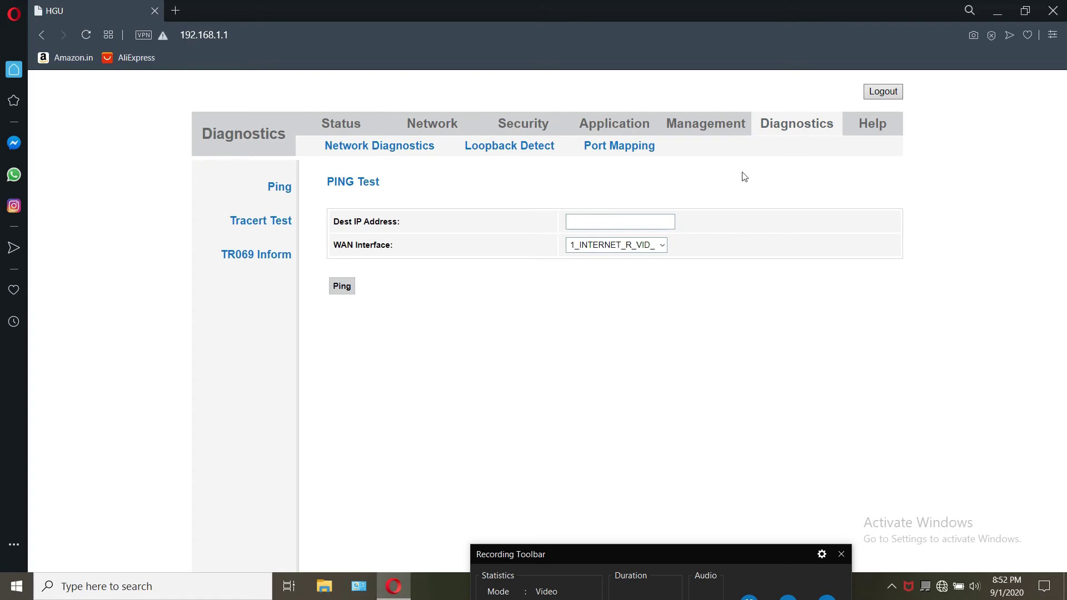
pyautogui.click(627, 224)
pyautogui.write('8.8.8.8')
pyautogui.moveTo(725, 553); pyautogui.dragTo(711, 474)
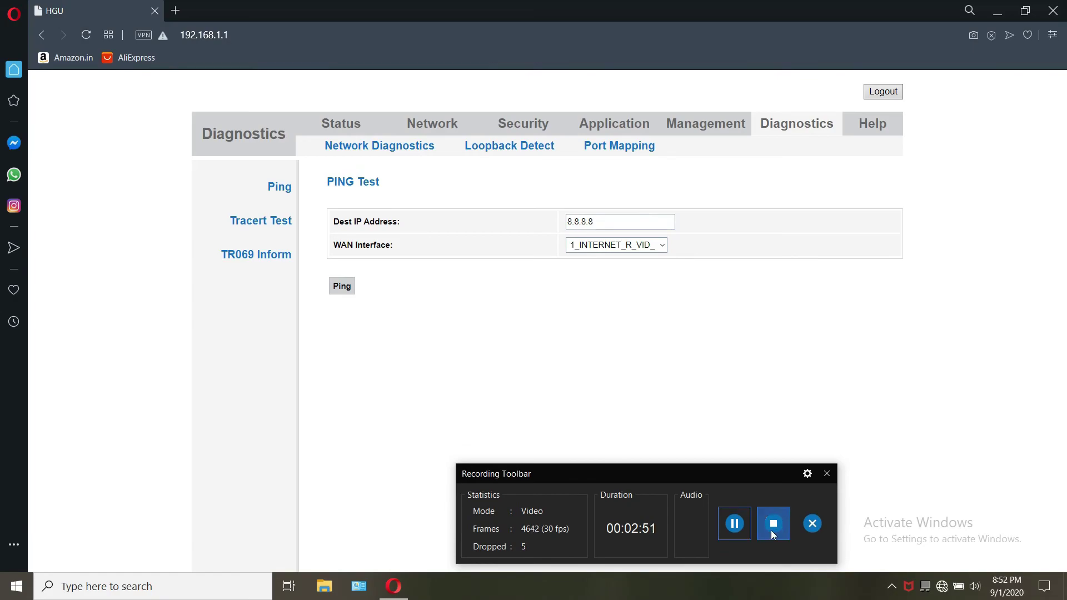